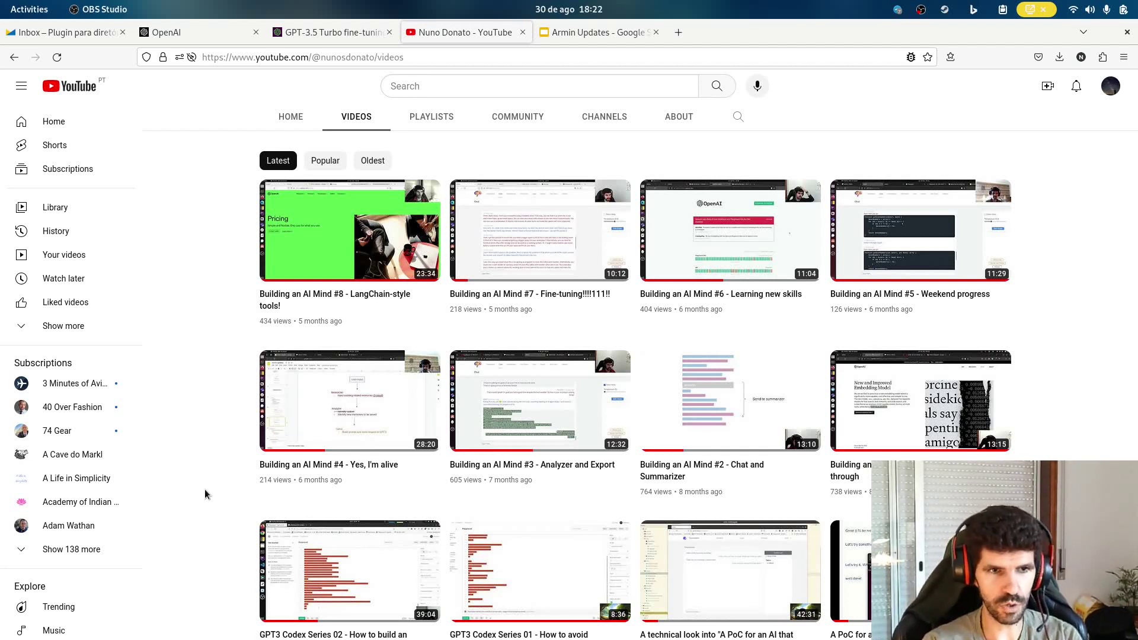
- Glance at the Armin Updates presentation and return to the YouTube channel's list of Building an AI Mind videos
{"action": "left_click", "coordinate": [563, 35]}
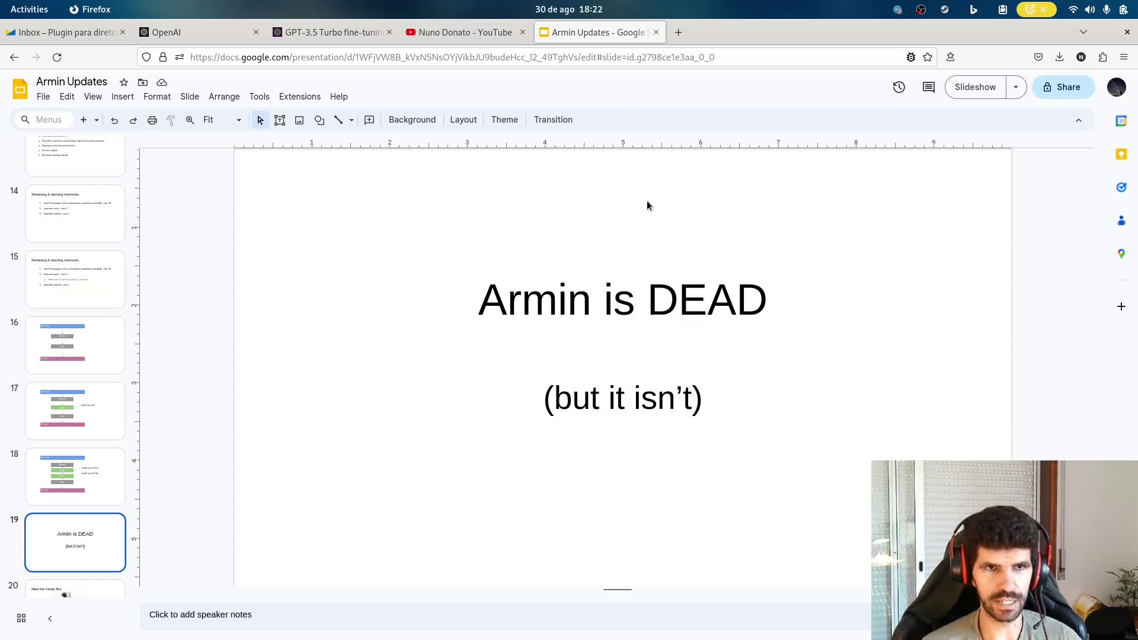
{"action": "left_click", "coordinate": [492, 42]}
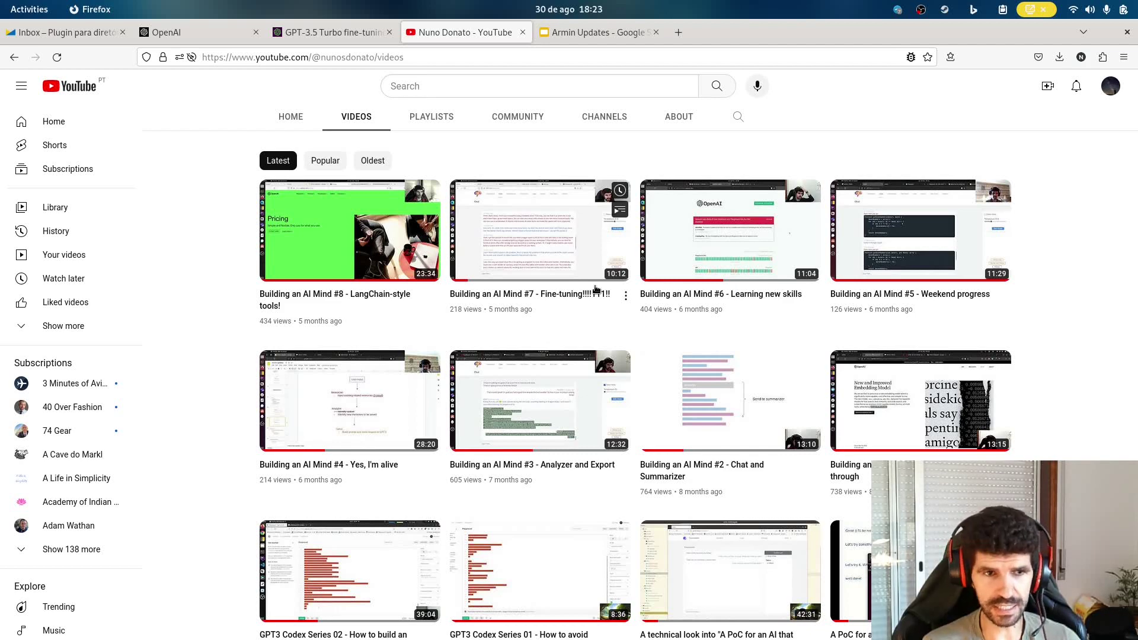
{"action": "scroll", "coordinate": [596, 289], "scroll_direction": "down", "scroll_amount": 1}
- Read the opening of OpenAI's GPT-3.5 Turbo fine-tuning and API updates blog post
{"action": "key", "text": "ctrl+Page_Up"}
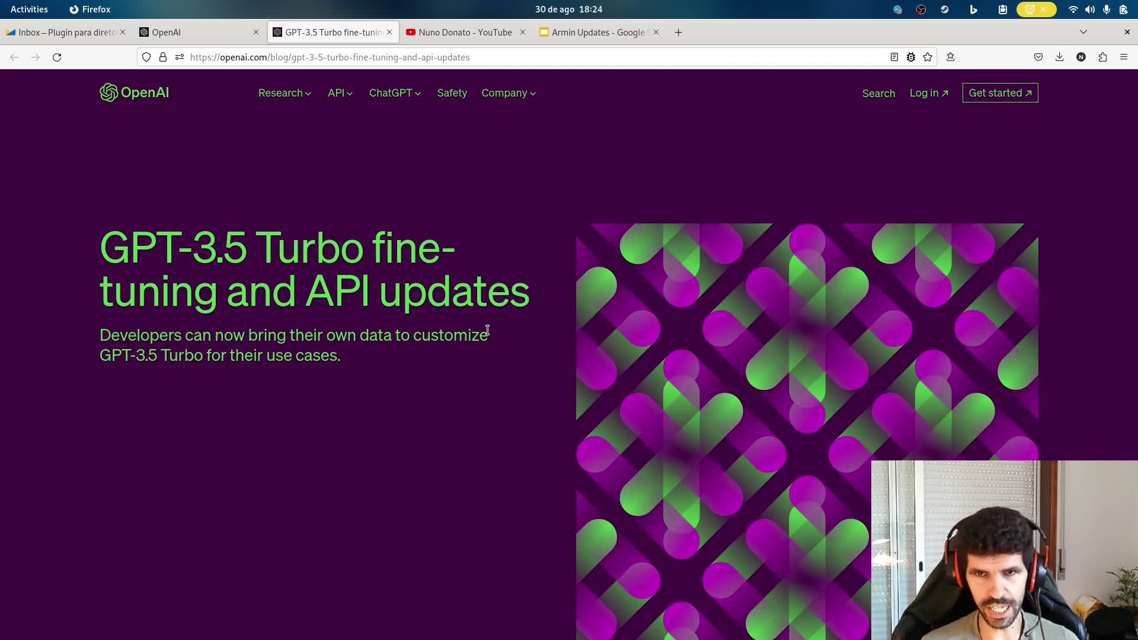
{"action": "scroll", "coordinate": [488, 330], "scroll_direction": "down", "scroll_amount": 6}
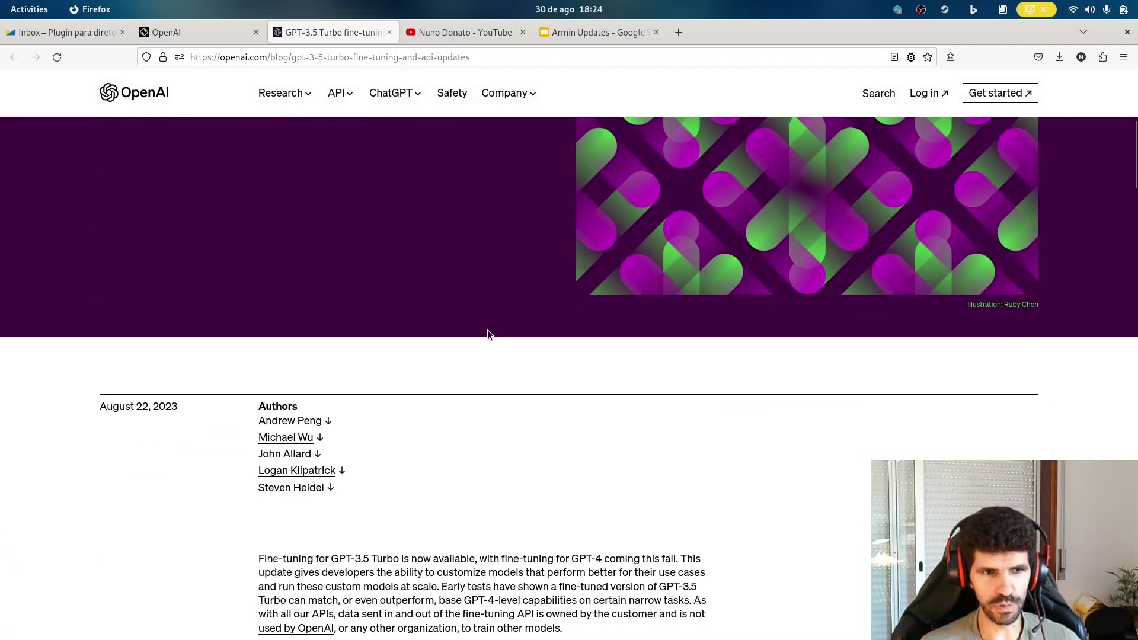
{"action": "scroll", "coordinate": [487, 329], "scroll_direction": "down", "scroll_amount": 2}
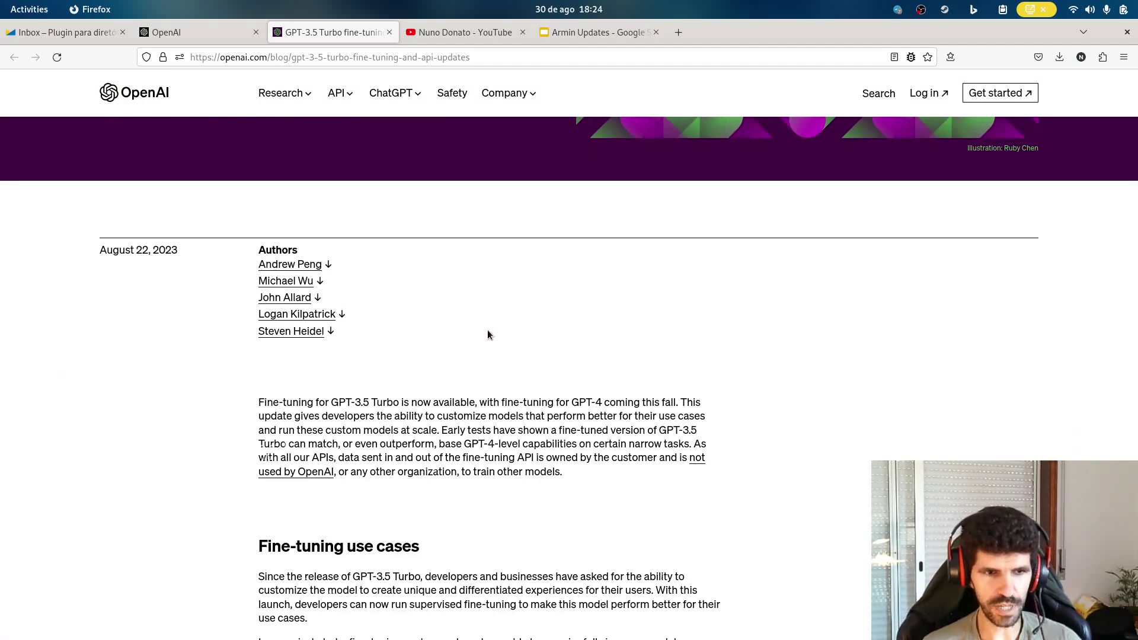
{"action": "scroll", "coordinate": [487, 330], "scroll_direction": "up", "scroll_amount": 6}
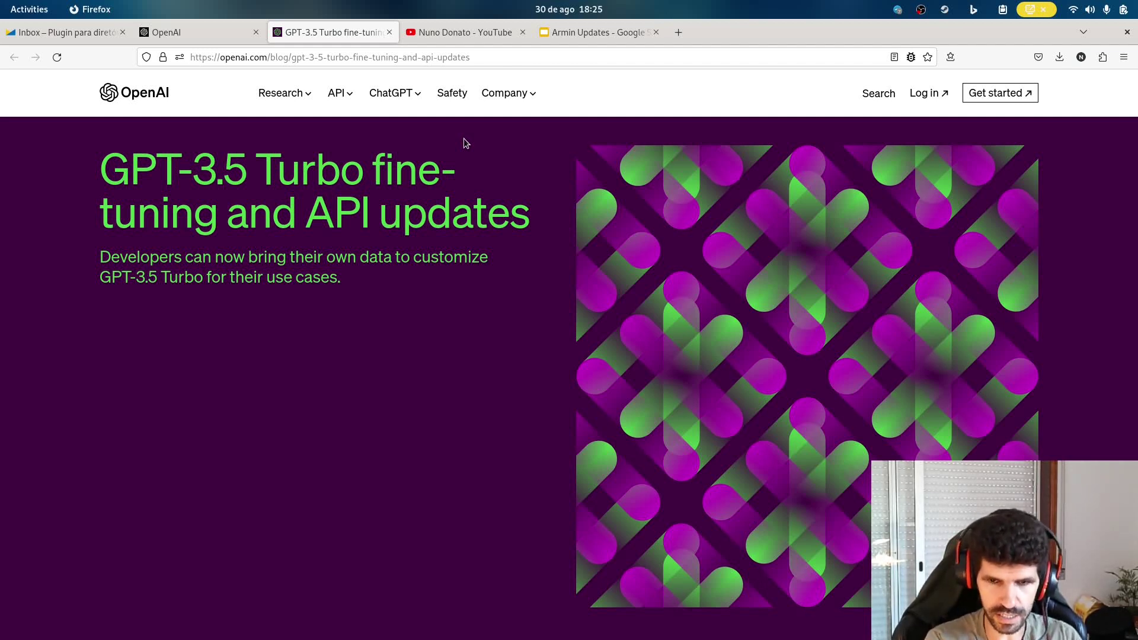
- Go through the Armin Updates presentation from the "Armin is DEAD" slide to the "What we have so far" slide
{"action": "left_click", "coordinate": [589, 32]}
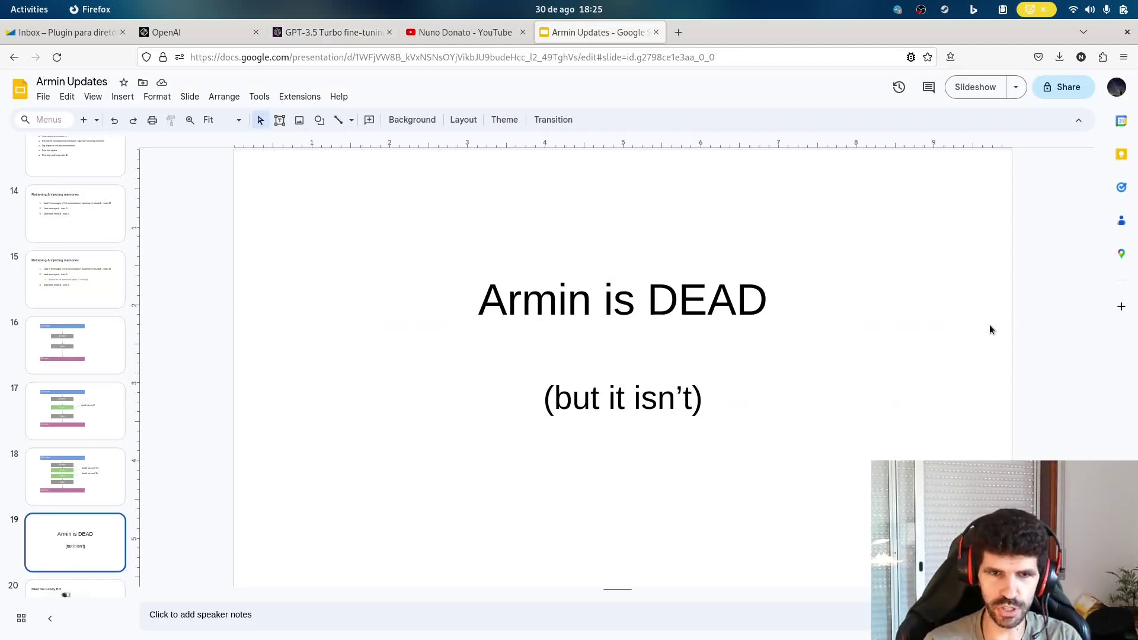
{"action": "key", "text": "Down"}
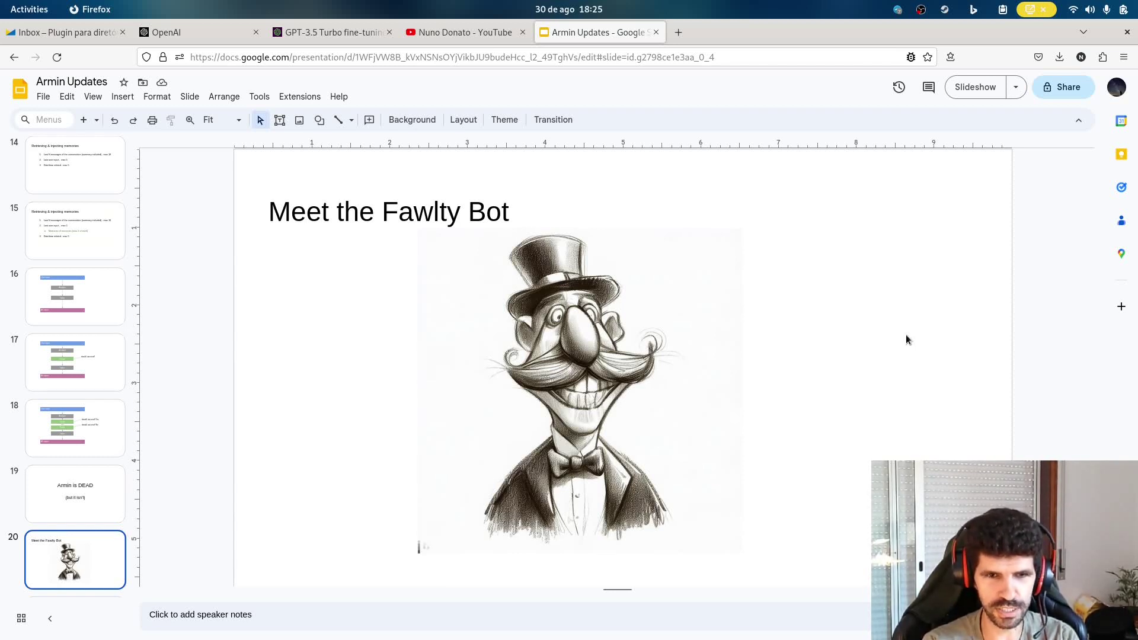
{"action": "key", "text": "Down"}
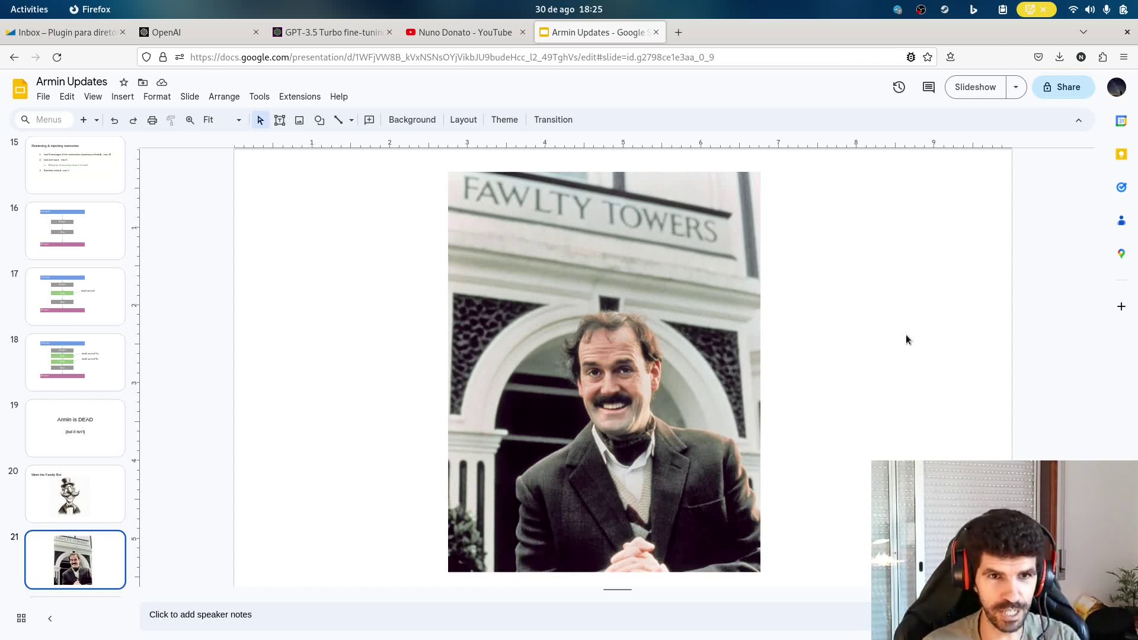
{"action": "key", "text": "Down"}
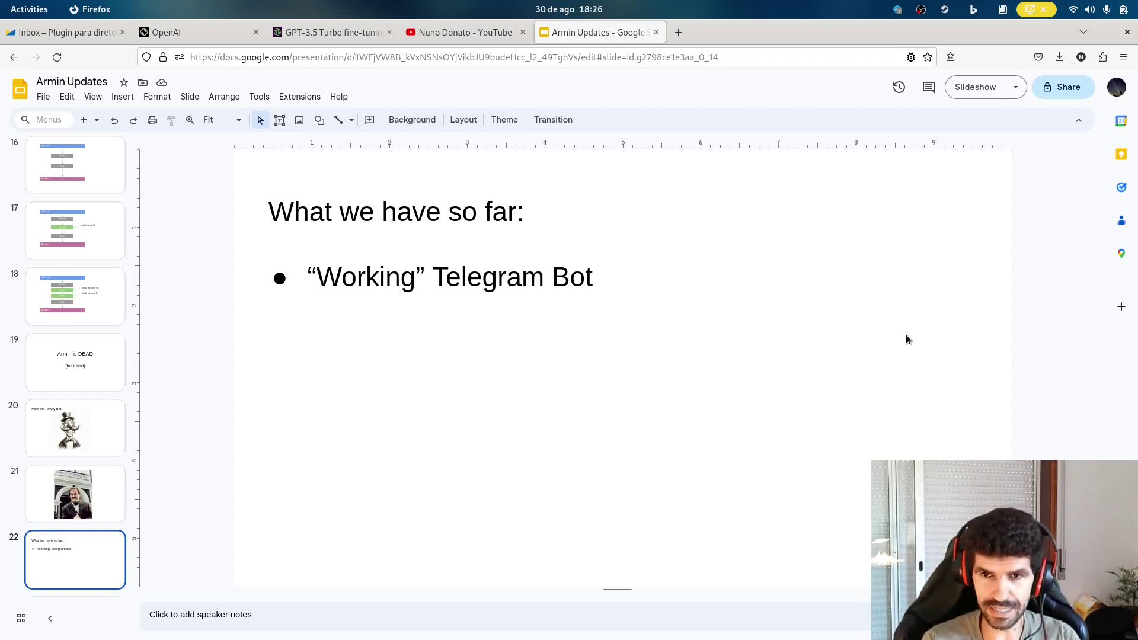
- Switch to Telegram, start the Fawlty bot chat and open the registration link it sends
{"action": "key", "text": "super+Page_Down"}
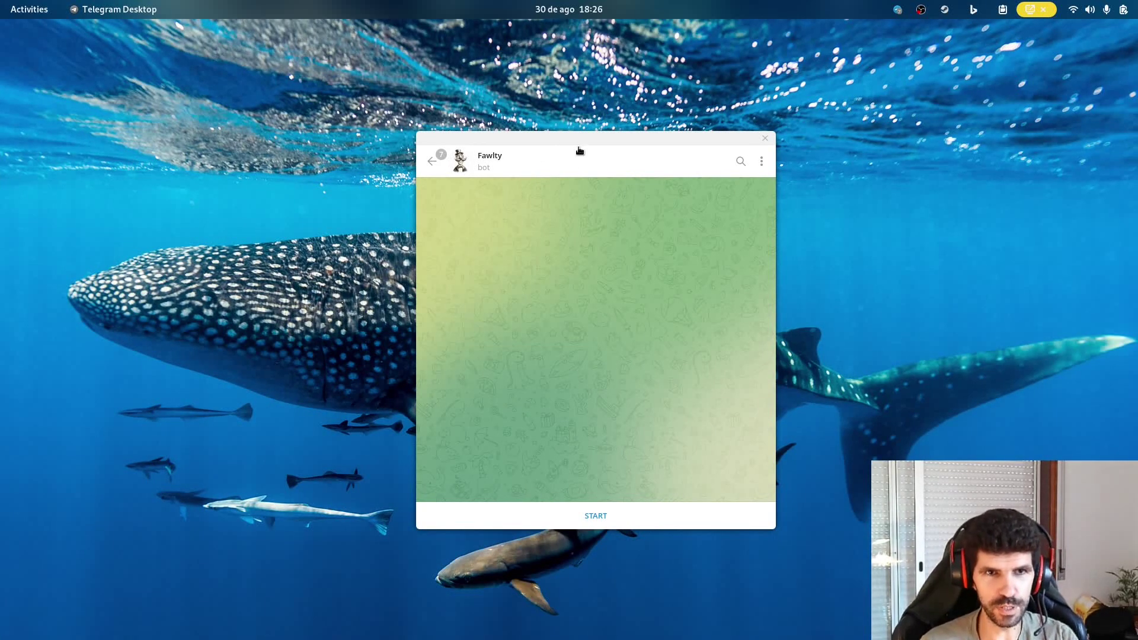
{"action": "left_click_drag", "start_coordinate": [584, 140], "coordinate": [553, 123]}
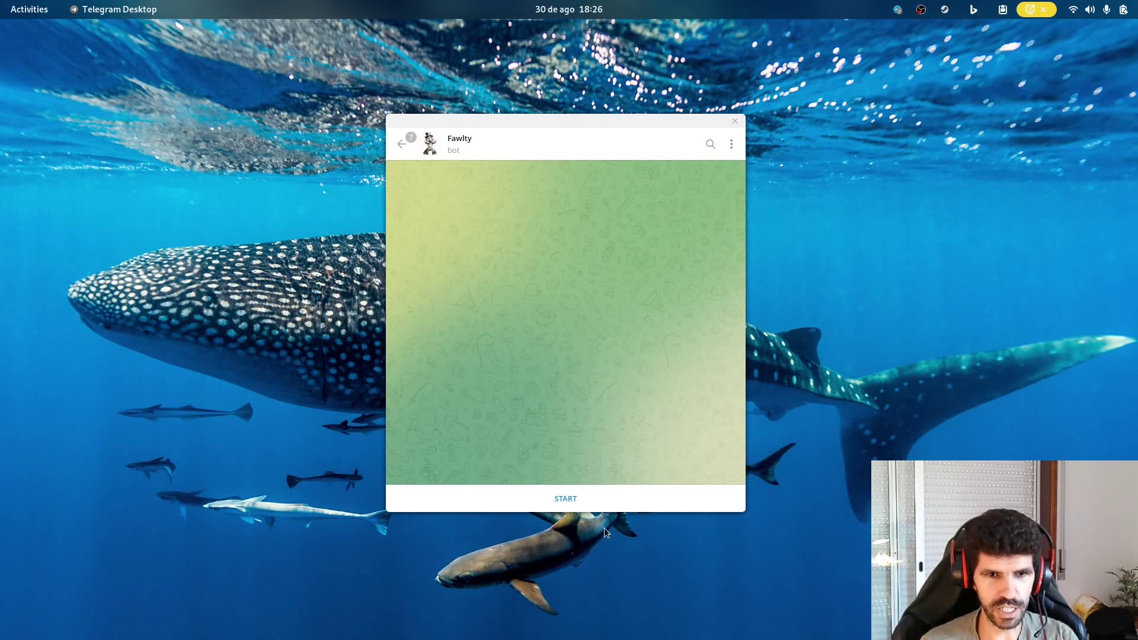
{"action": "left_click", "coordinate": [569, 503]}
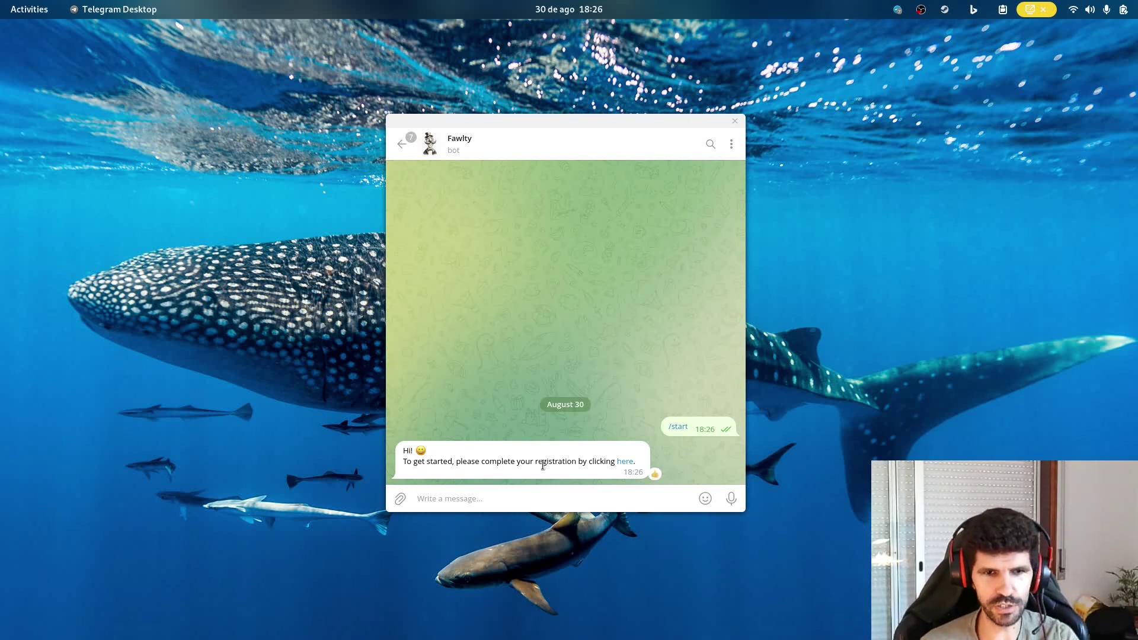
{"action": "left_click", "coordinate": [626, 463]}
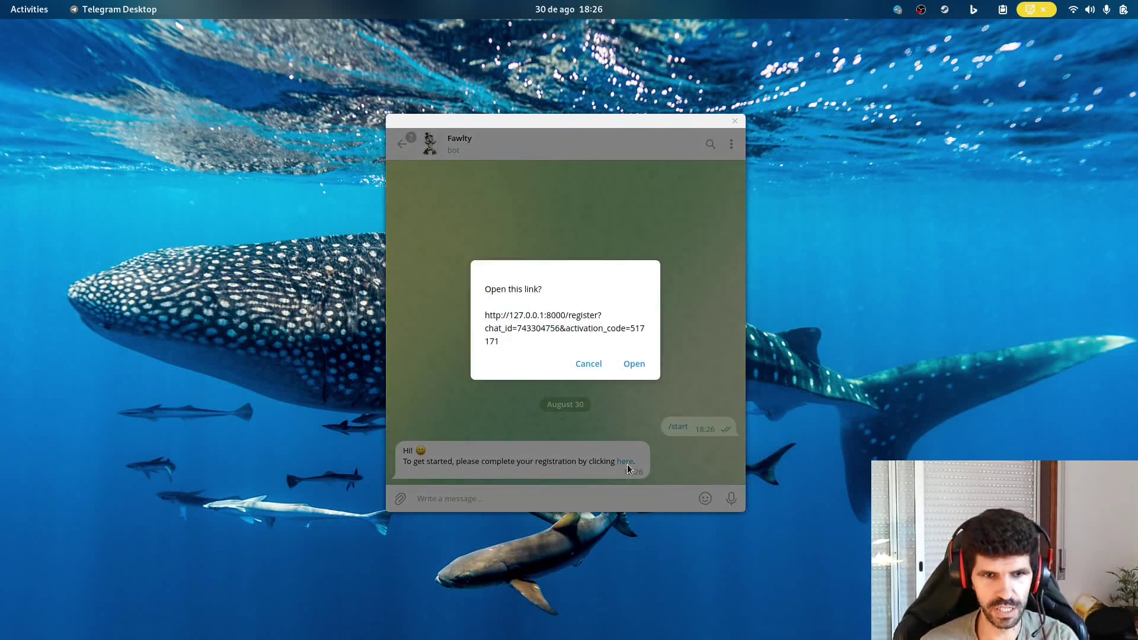
{"action": "left_click", "coordinate": [635, 363]}
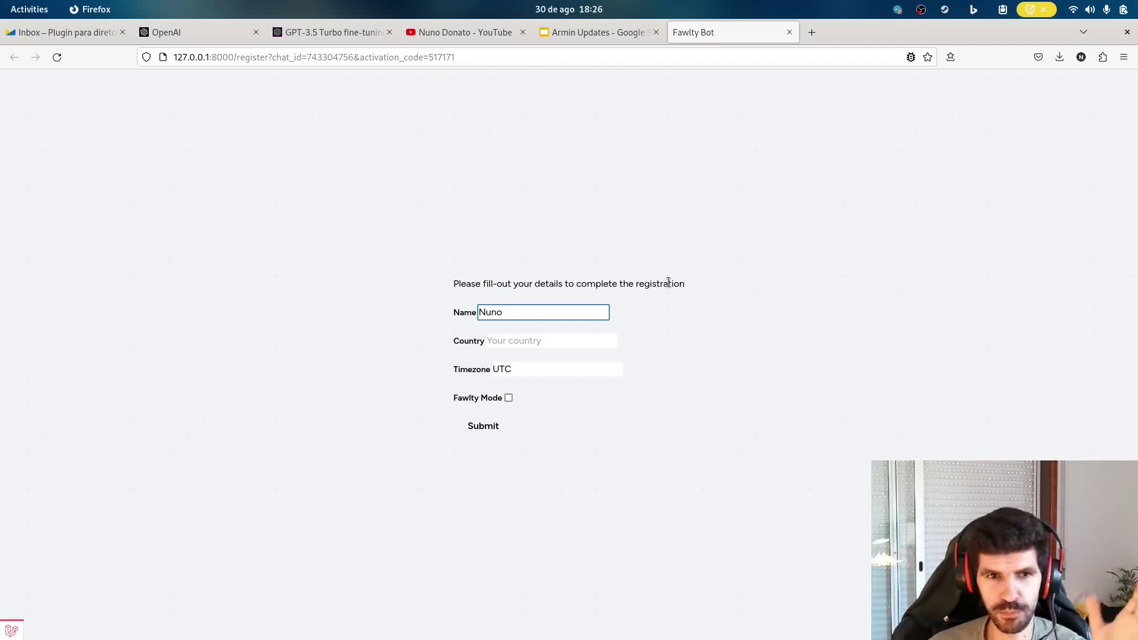
- Complete the registration form with country Portugal, timezone UTC+1 and Fawlty Mode enabled, and submit it
{"action": "left_click", "coordinate": [577, 341]}
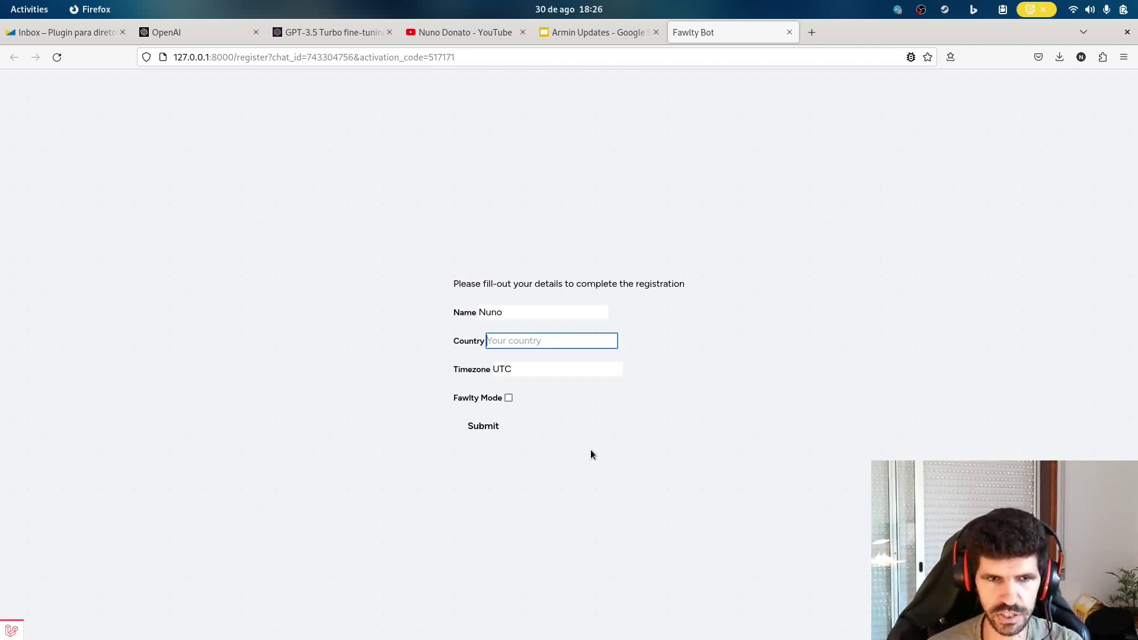
{"action": "type", "text": "Portugal"}
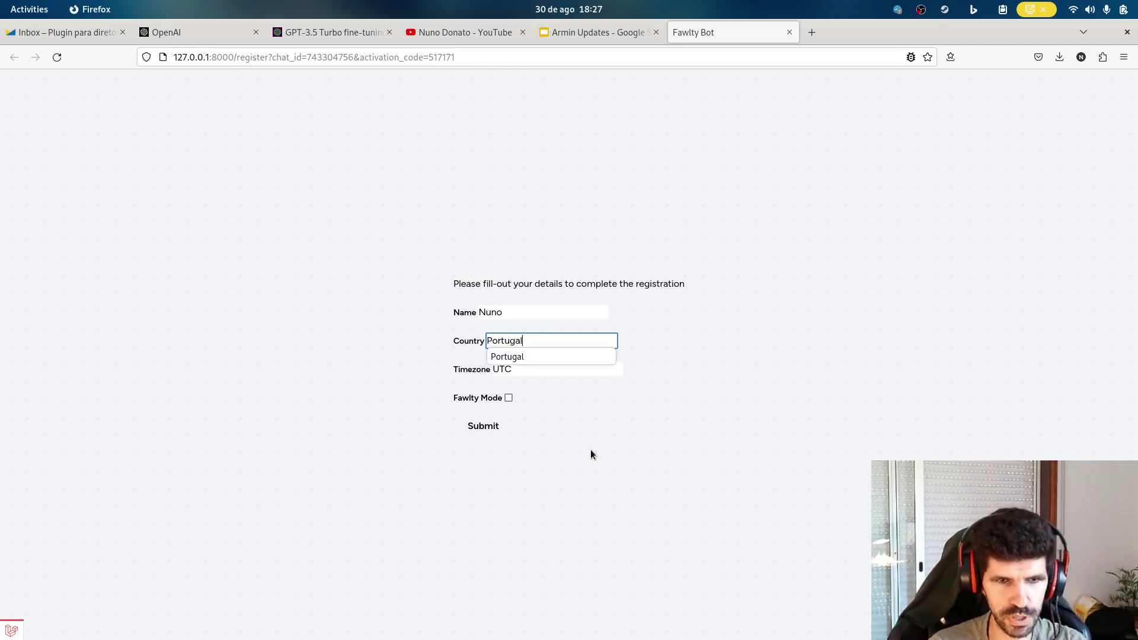
{"action": "key", "text": "Tab"}
{"action": "key", "text": "End"}
{"action": "type", "text": "+1"}
{"action": "left_click", "coordinate": [517, 404]}
{"action": "left_click", "coordinate": [509, 398]}
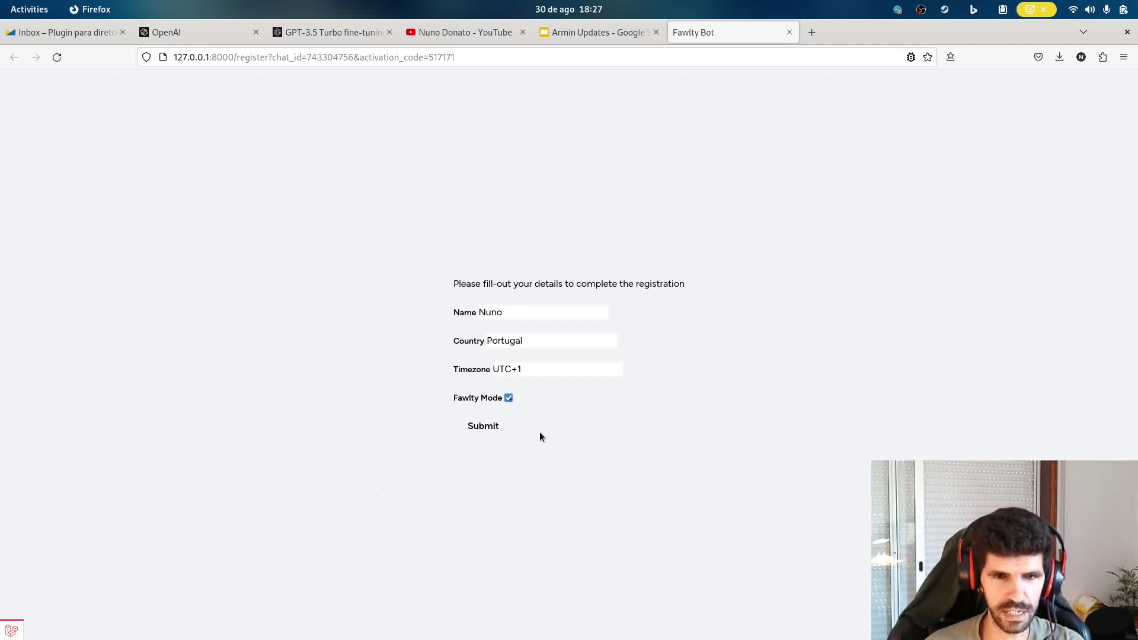
{"action": "left_click", "coordinate": [486, 428]}
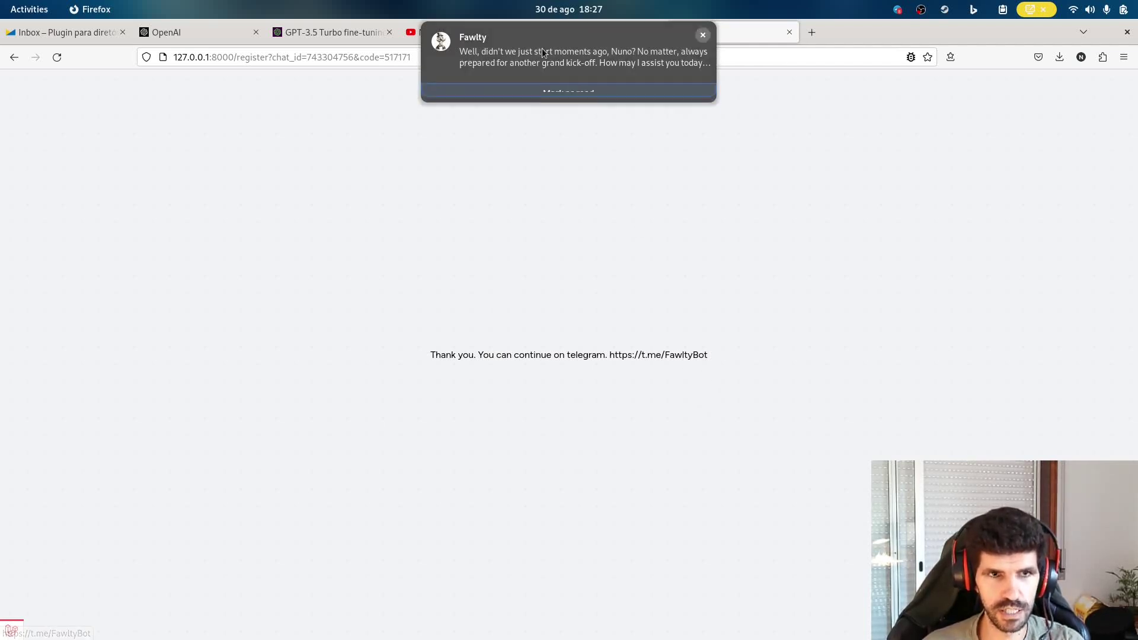
- Return to the Fawlty chat in Telegram and send "please remind me to turn off my kettle in 2 minutes"
{"action": "key", "text": "alt+Tab"}
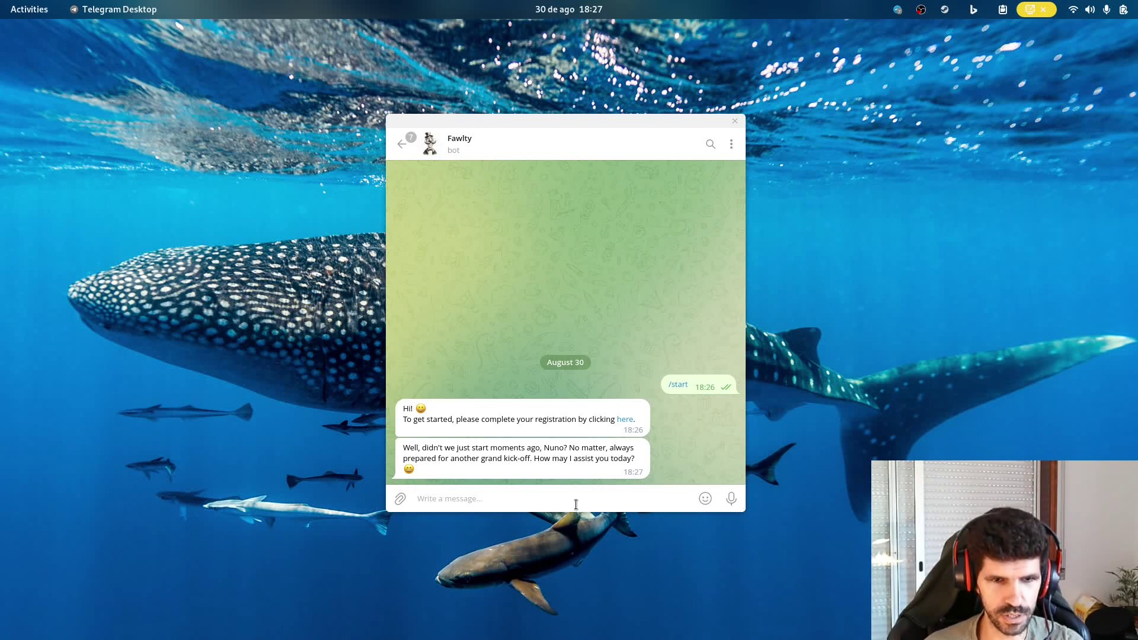
{"action": "left_click", "coordinate": [507, 492]}
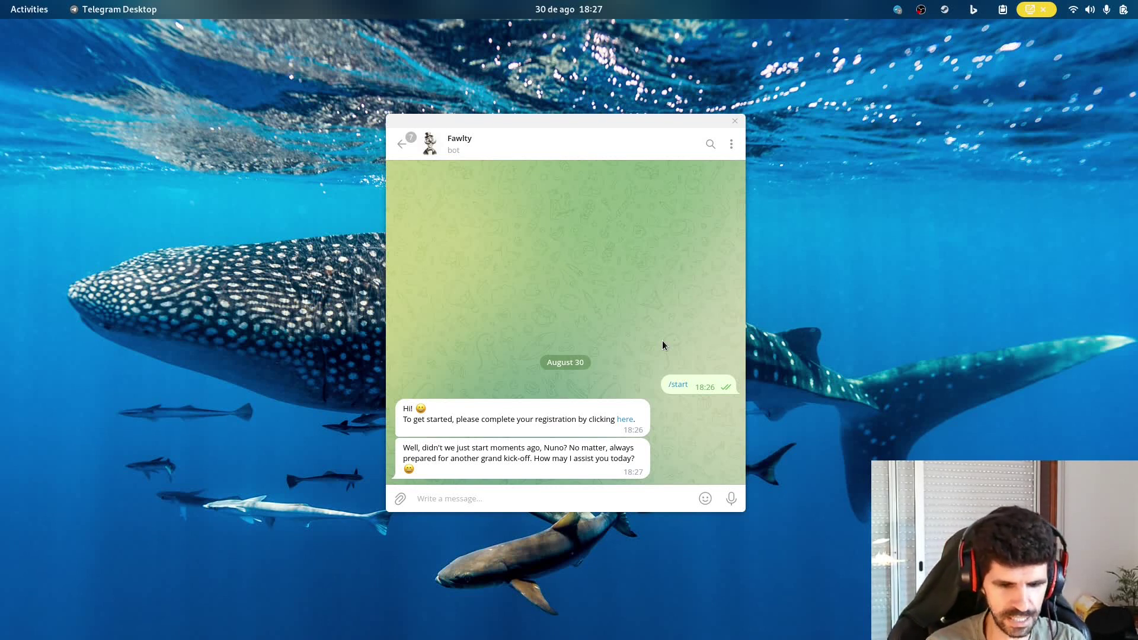
{"action": "type", "text": "please remimd m"}
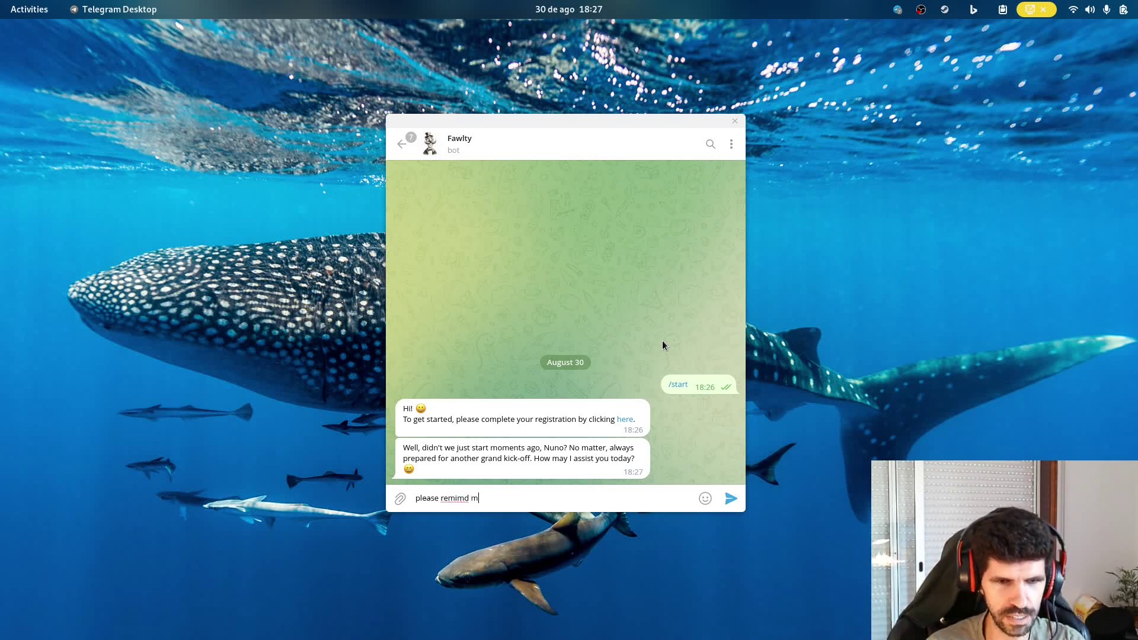
{"action": "key", "text": "BackSpace"}
{"action": "key", "text": "BackSpace"}
{"action": "key", "text": "BackSpace"}
{"action": "key", "text": "BackSpace"}
{"action": "type", "text": "nd me to "}
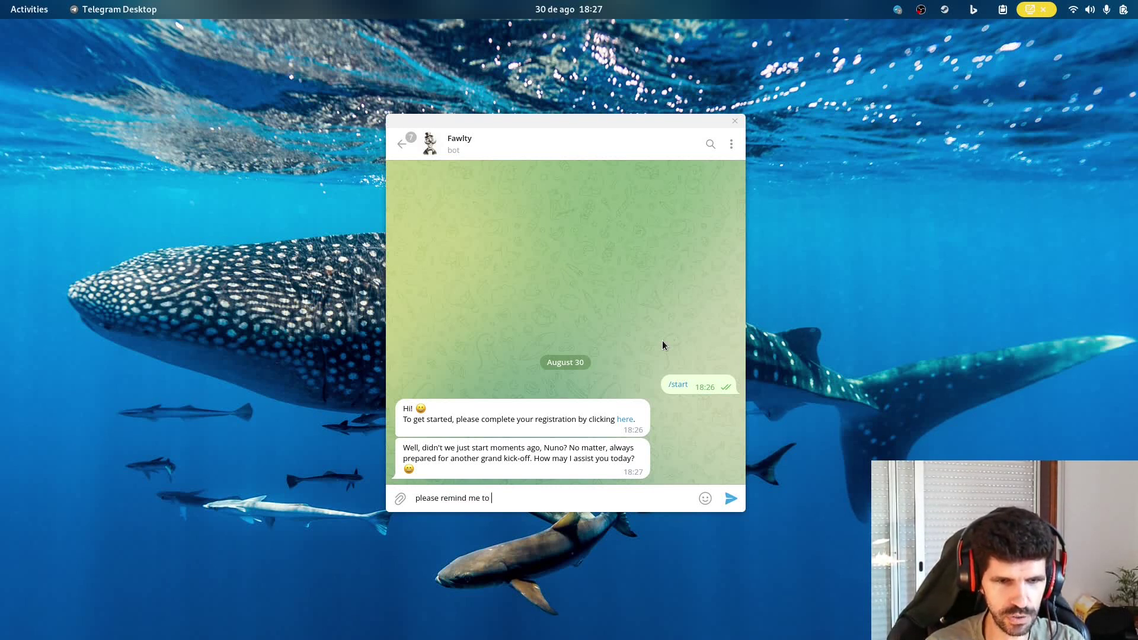
{"action": "type", "text": "turn off my kettle"}
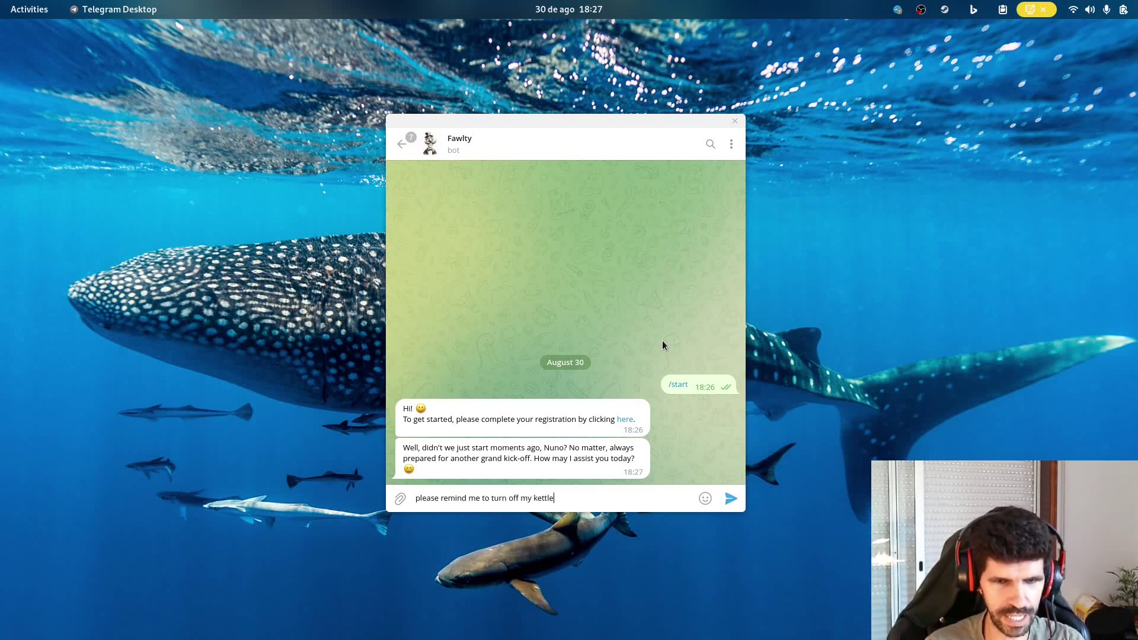
{"action": "type", "text": " in 2 minutes"}
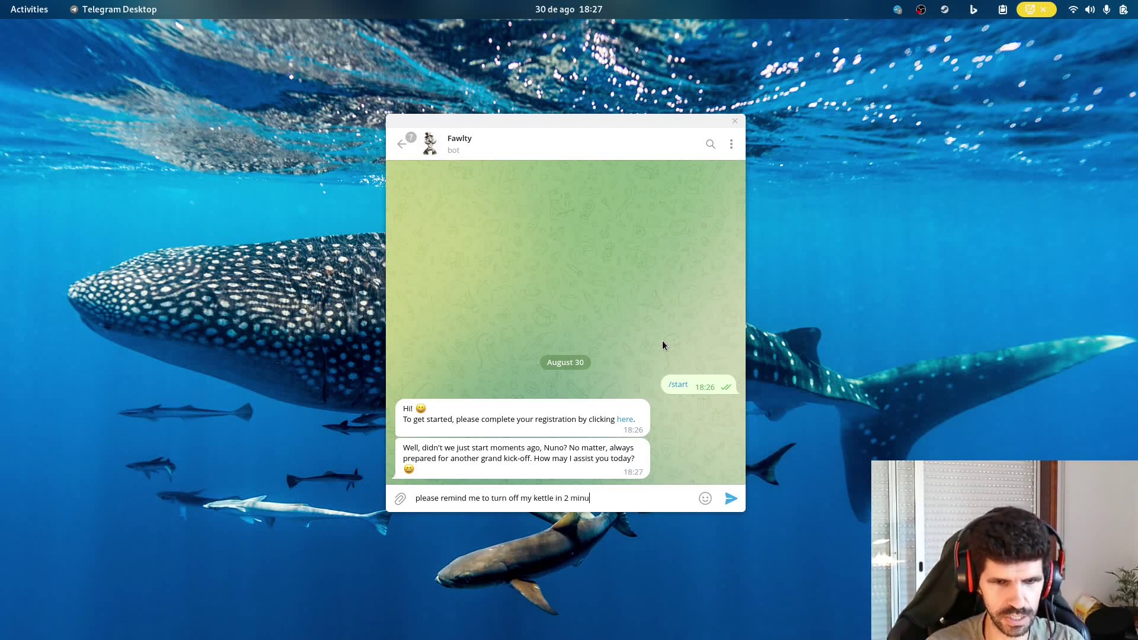
{"action": "key", "text": "Return"}
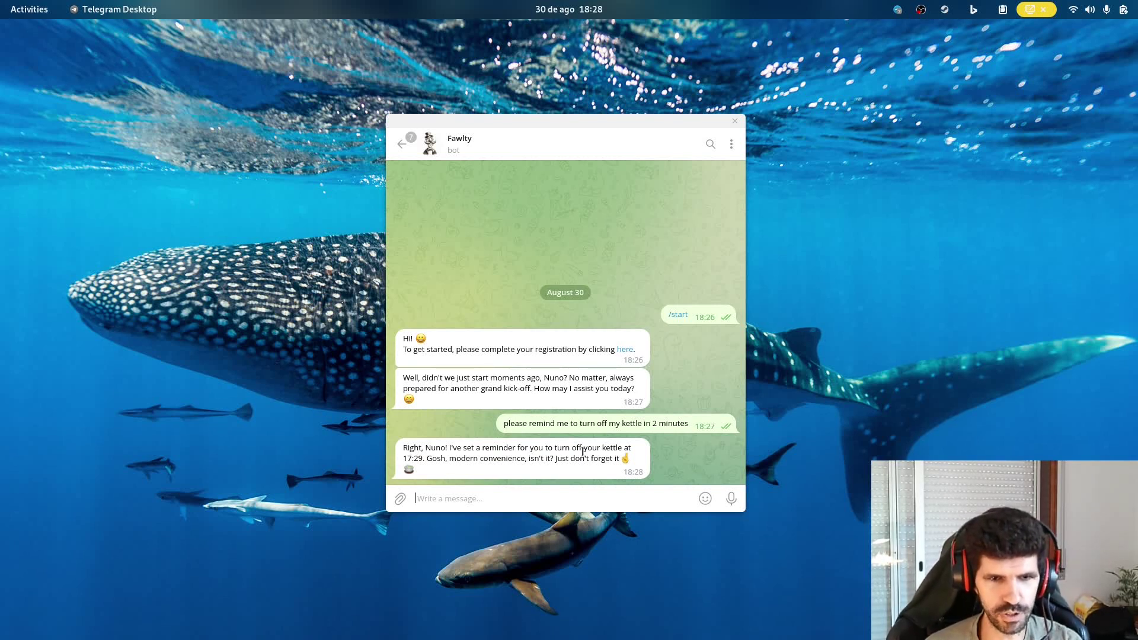
- Reply to the bot's reminder confirmation with "thank you"
{"action": "mouse_move", "coordinate": [417, 470]}
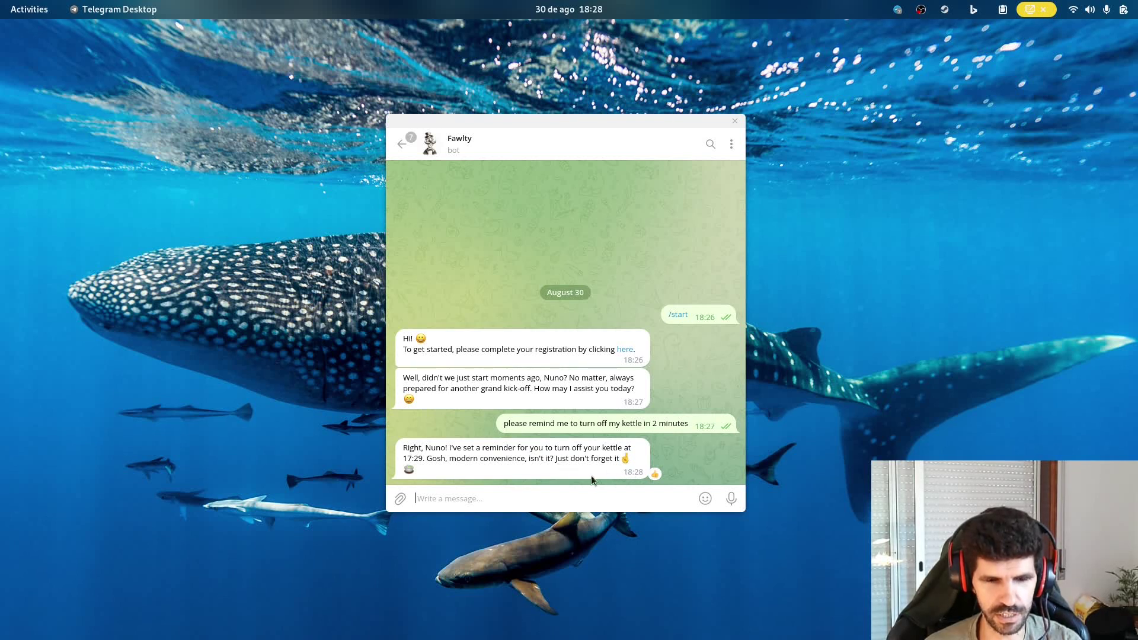
{"action": "type", "text": "thank you"}
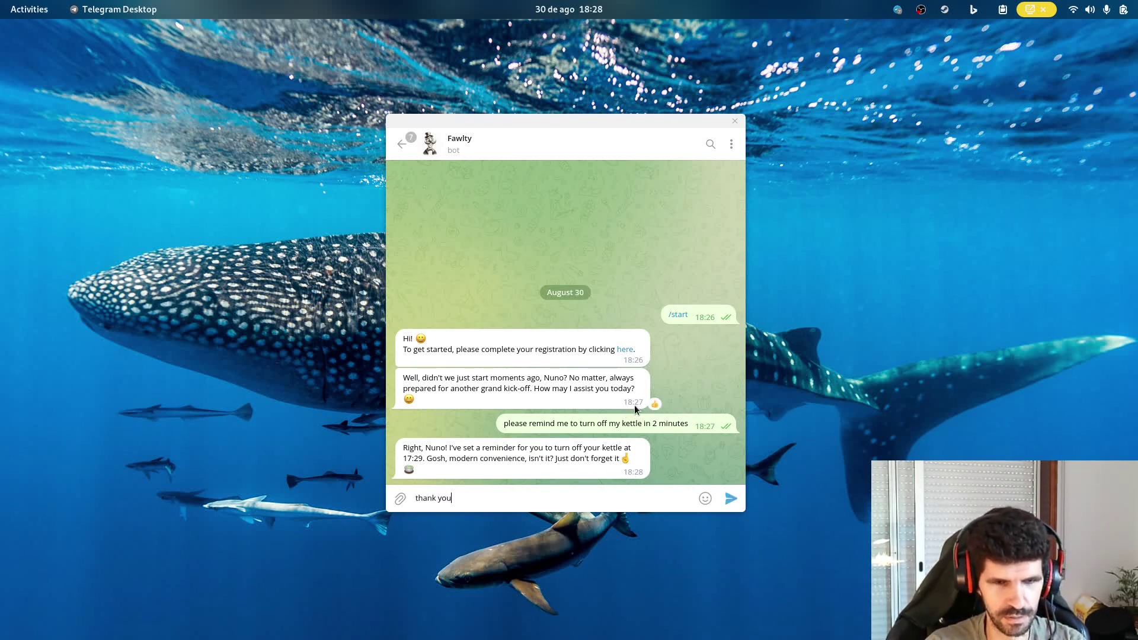
{"action": "key", "text": "Return"}
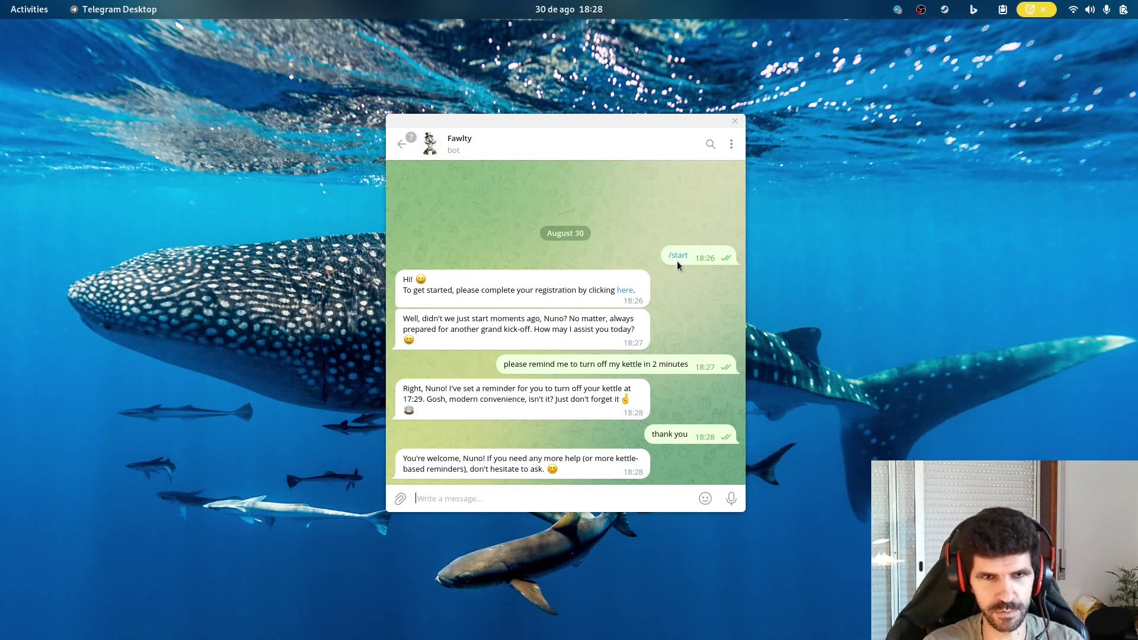
- Switch back to Firefox, close the Fawlty Bot registration page and show the presentation slide listing the bot's features
{"action": "key", "text": "super+Page_Down"}
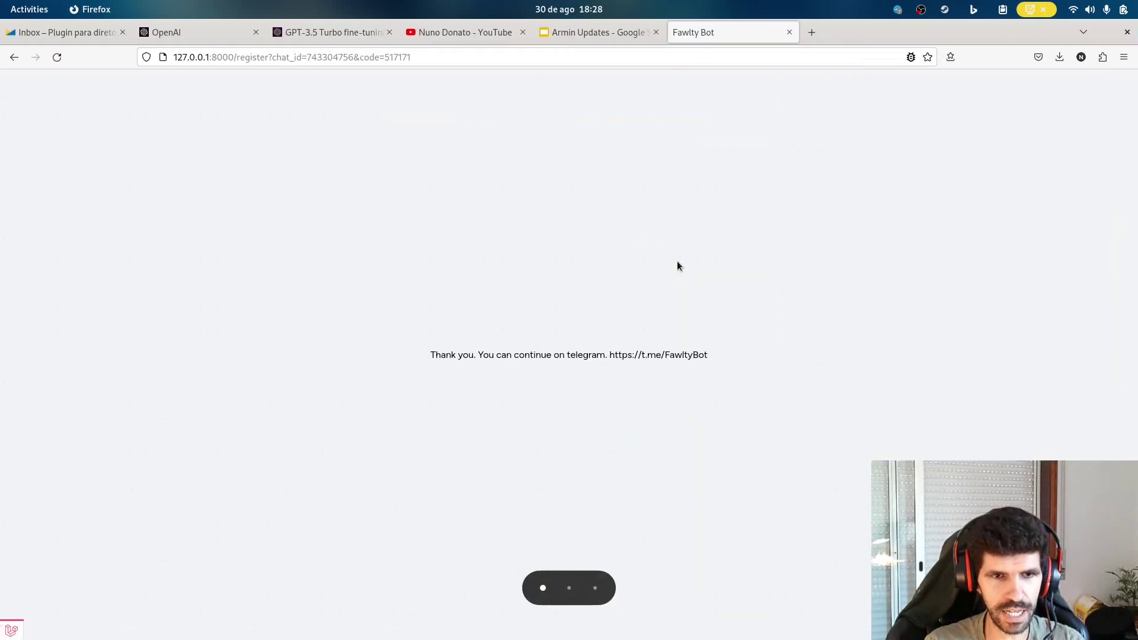
{"action": "left_click", "coordinate": [789, 32]}
{"action": "scroll", "coordinate": [515, 311], "scroll_direction": "down", "scroll_amount": 2}
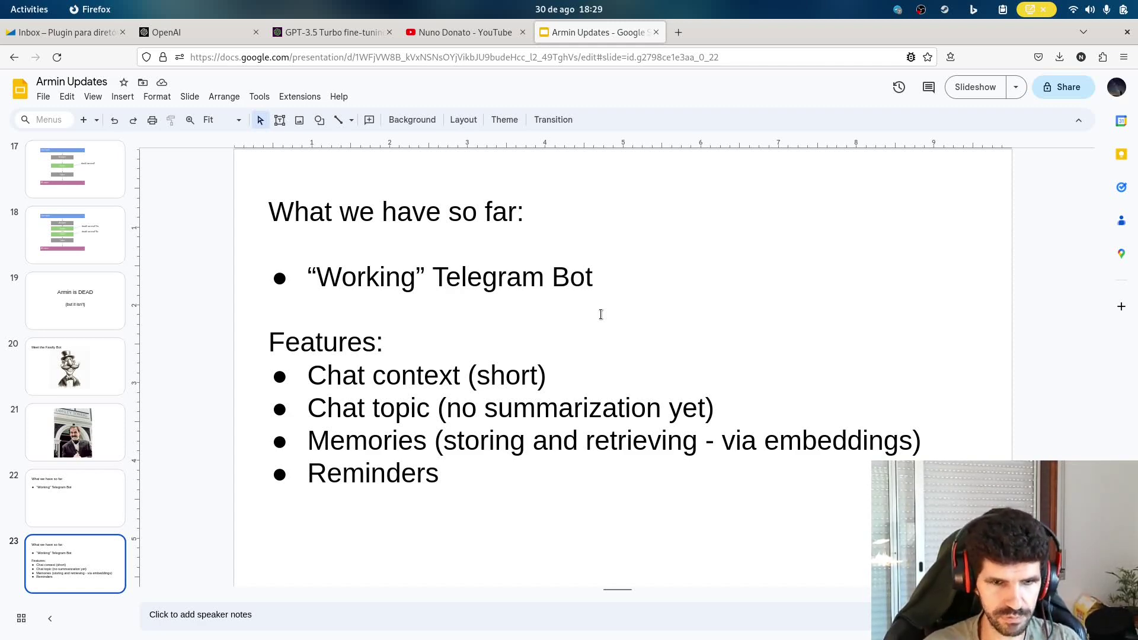
- Inspect the fawlty database's reminders table in DBeaver, and check the Fawlty chat in Telegram for the kettle reminder
{"action": "key", "text": "super"}
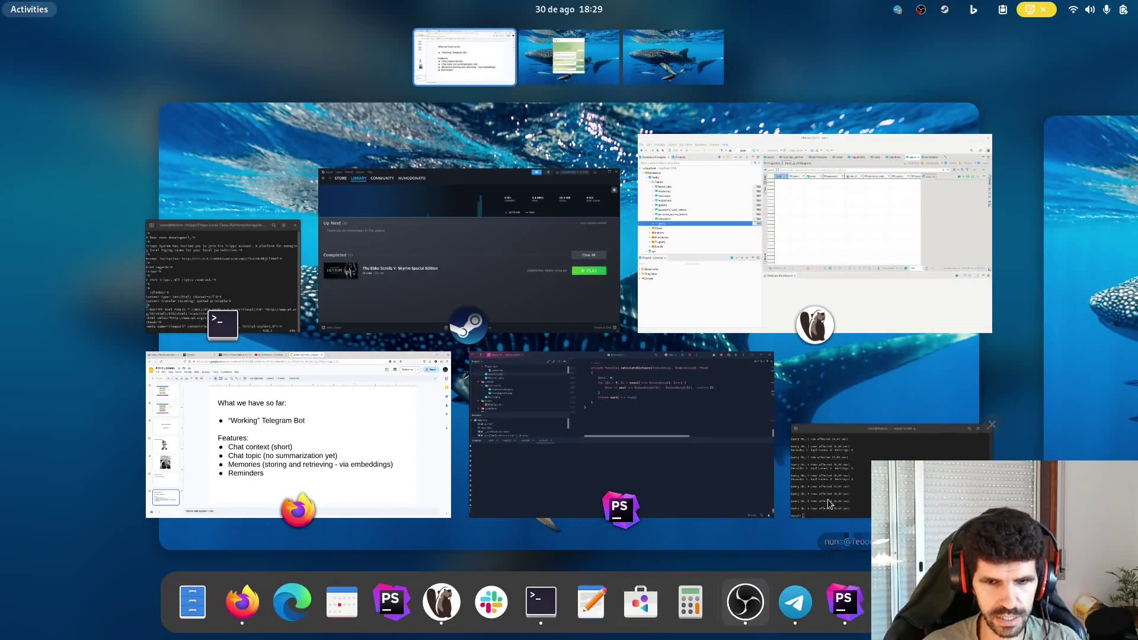
{"action": "scroll", "coordinate": [623, 474], "scroll_direction": "down", "scroll_amount": 1}
{"action": "left_click", "coordinate": [584, 344]}
{"action": "key", "text": "alt+Tab"}
{"action": "key", "text": "super"}
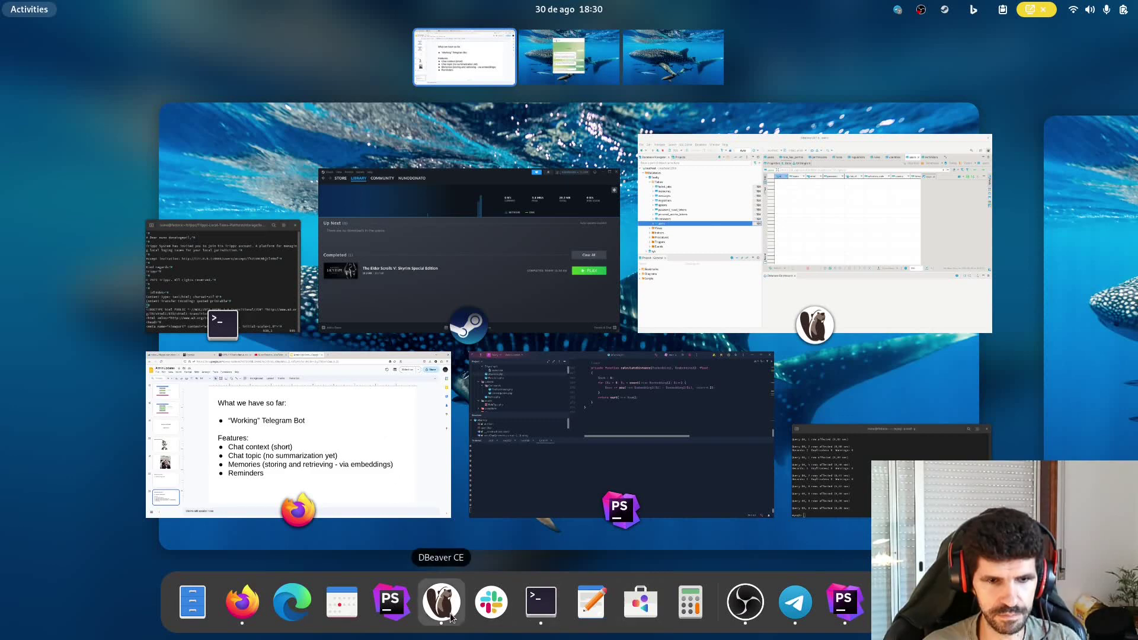
{"action": "left_click", "coordinate": [442, 601]}
{"action": "left_click", "coordinate": [936, 74]}
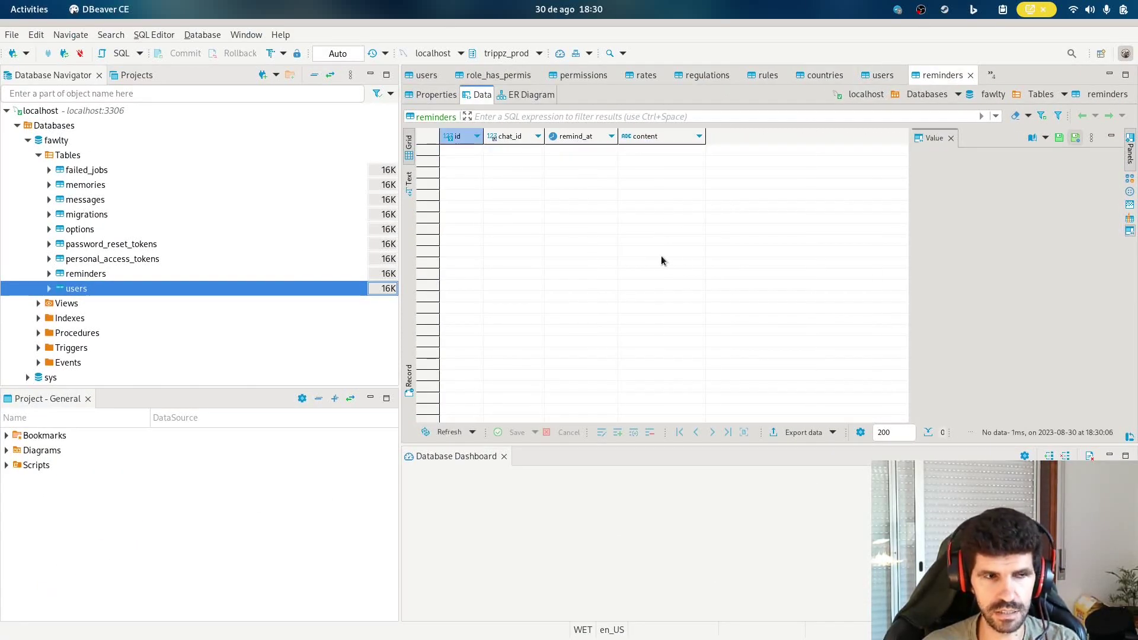
{"action": "key", "text": "alt+Tab"}
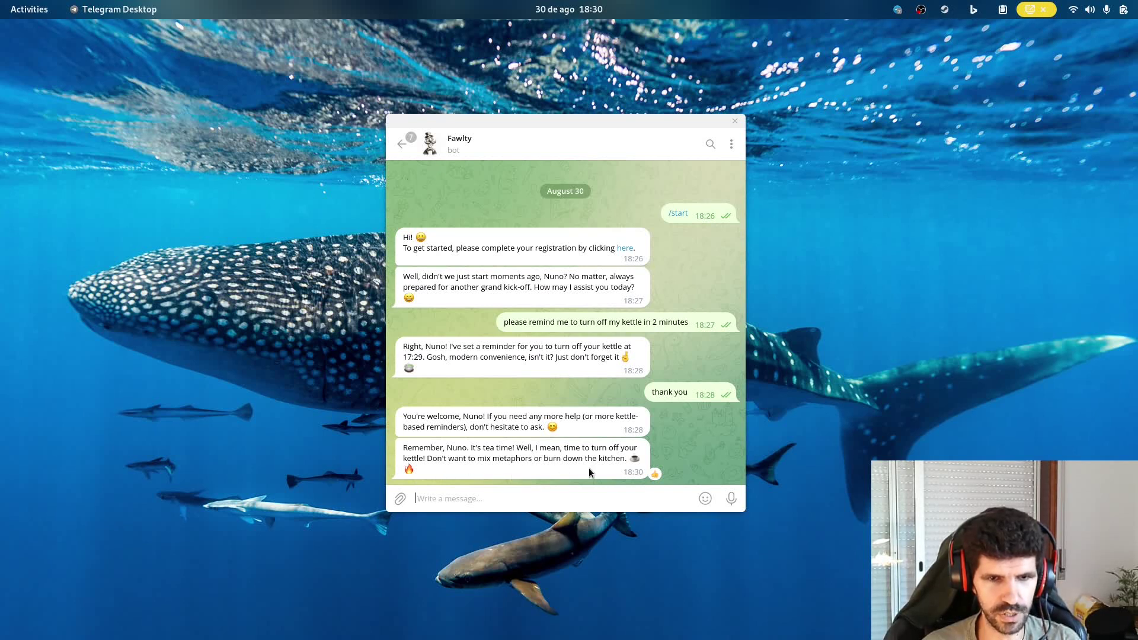
- Reply to the bot's kettle reminder in the Fawlty chat with "ahah nice, thank you"
{"action": "type", "text": "ahah nice, thank you"}
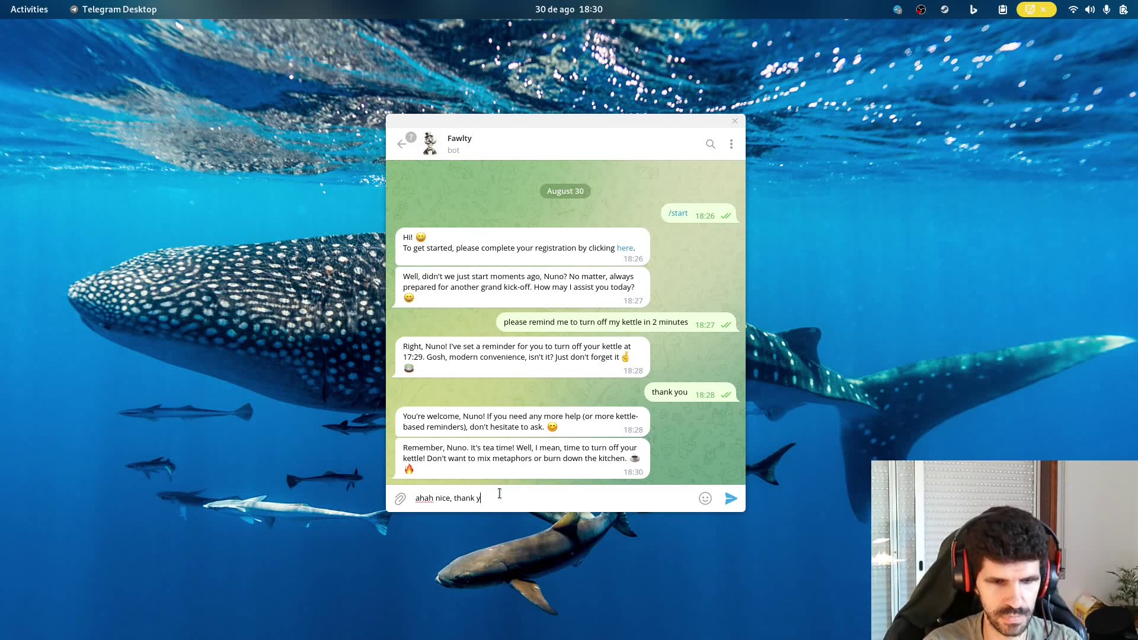
{"action": "key", "text": "Return"}
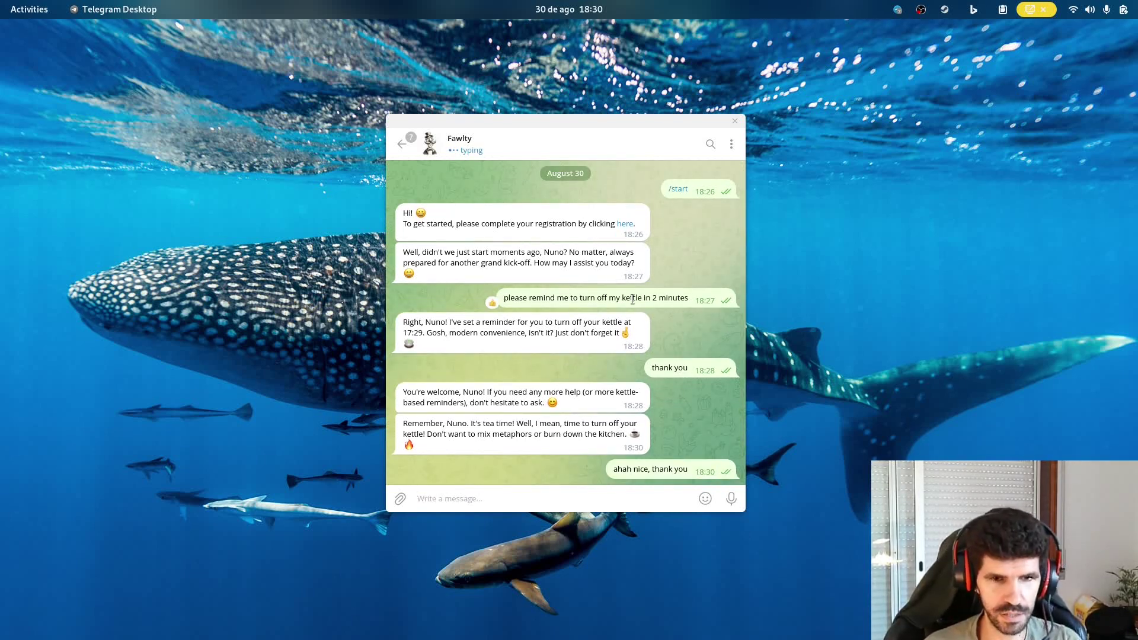
{"action": "double_click", "coordinate": [596, 253]}
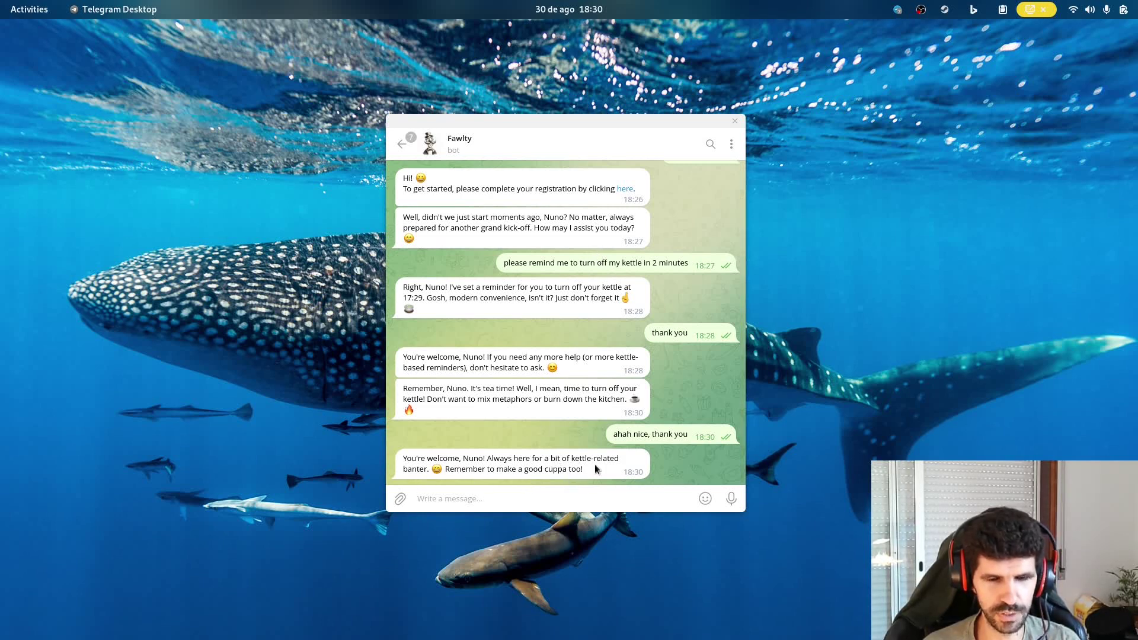
- Switch from Telegram past DBeaver to Firefox and show the "What we have so far" slide with the bot's features
{"action": "key", "text": "ctrl+alt+Right"}
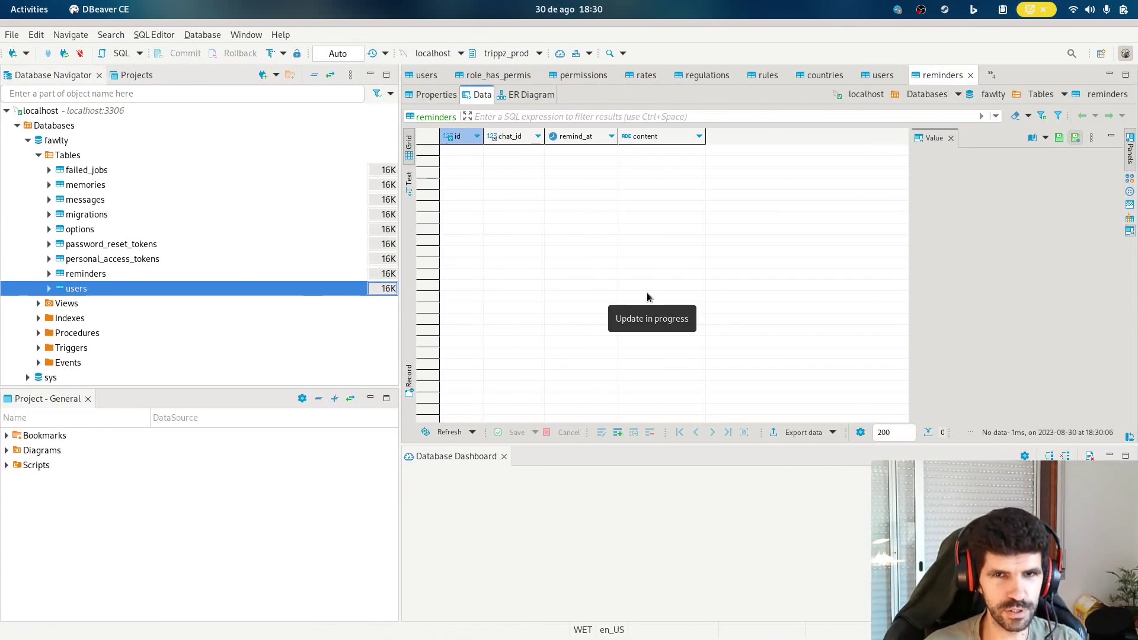
{"action": "key", "text": "ctrl+alt+Right"}
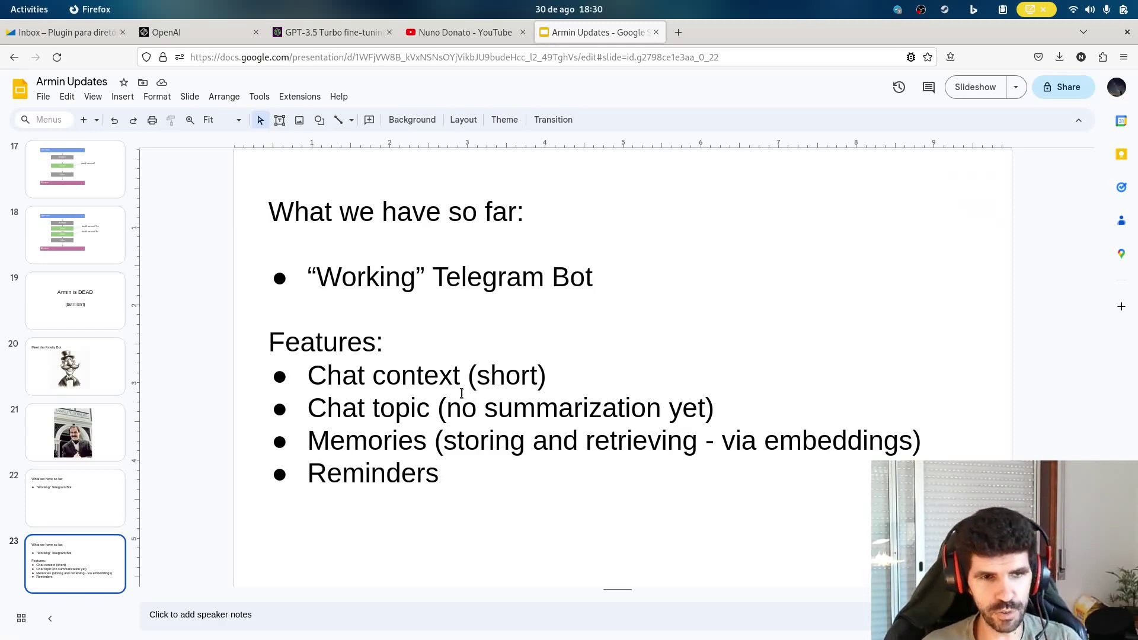
- Switch back to the Fawlty chat in Telegram and send "say hi to youtube, fawlty! :D"
{"action": "key", "text": "alt+Tab"}
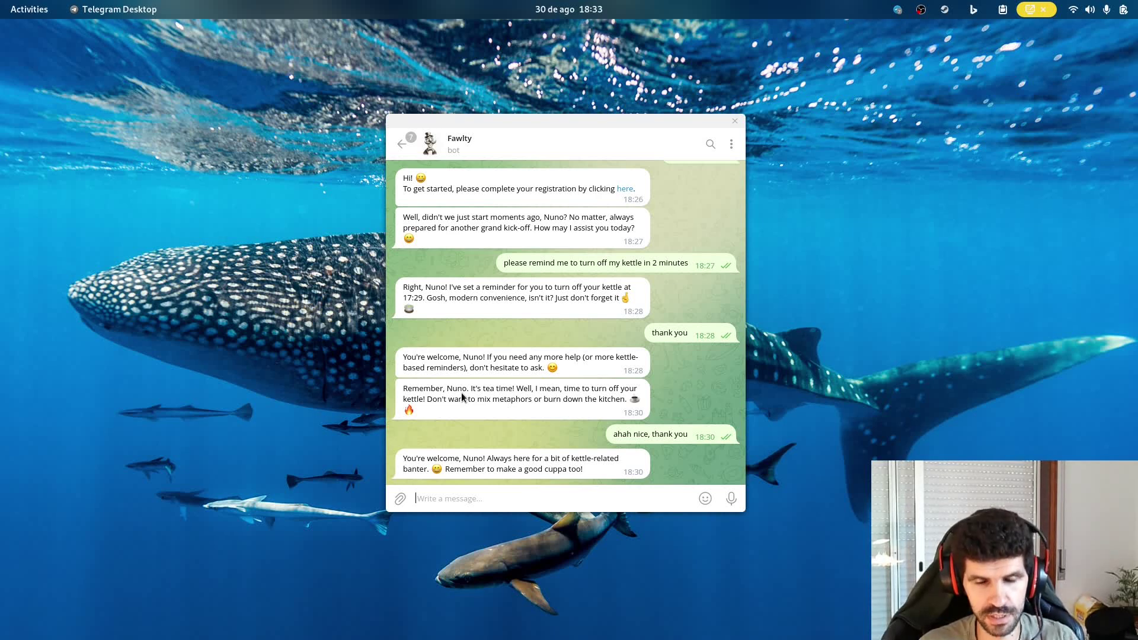
{"action": "key", "text": "BackSpace"}
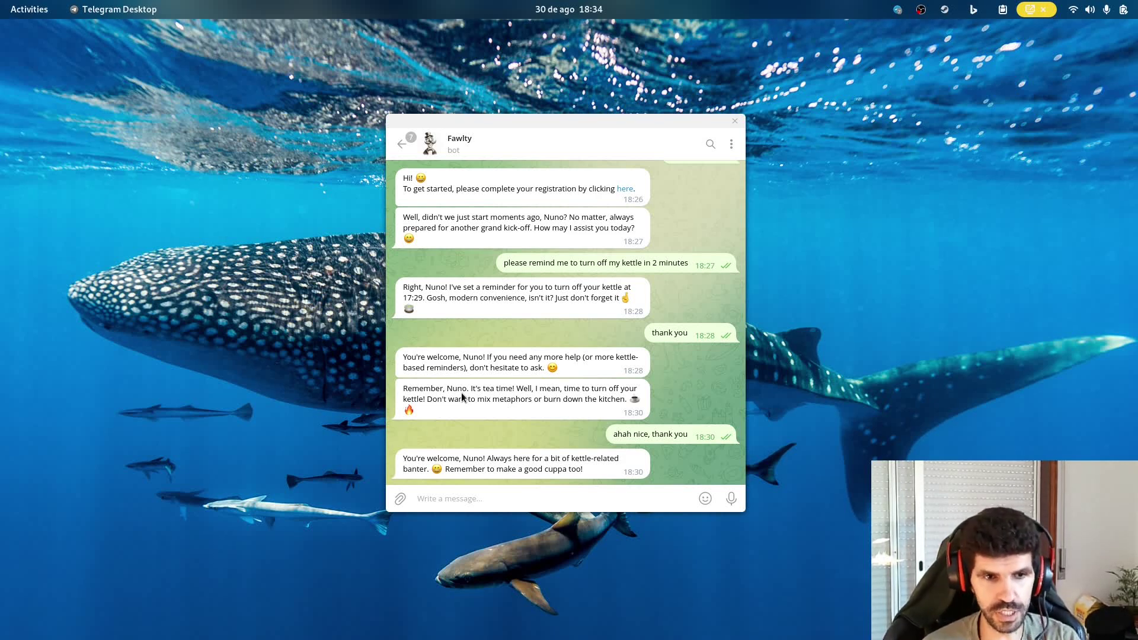
{"action": "type", "text": "say hi to "}
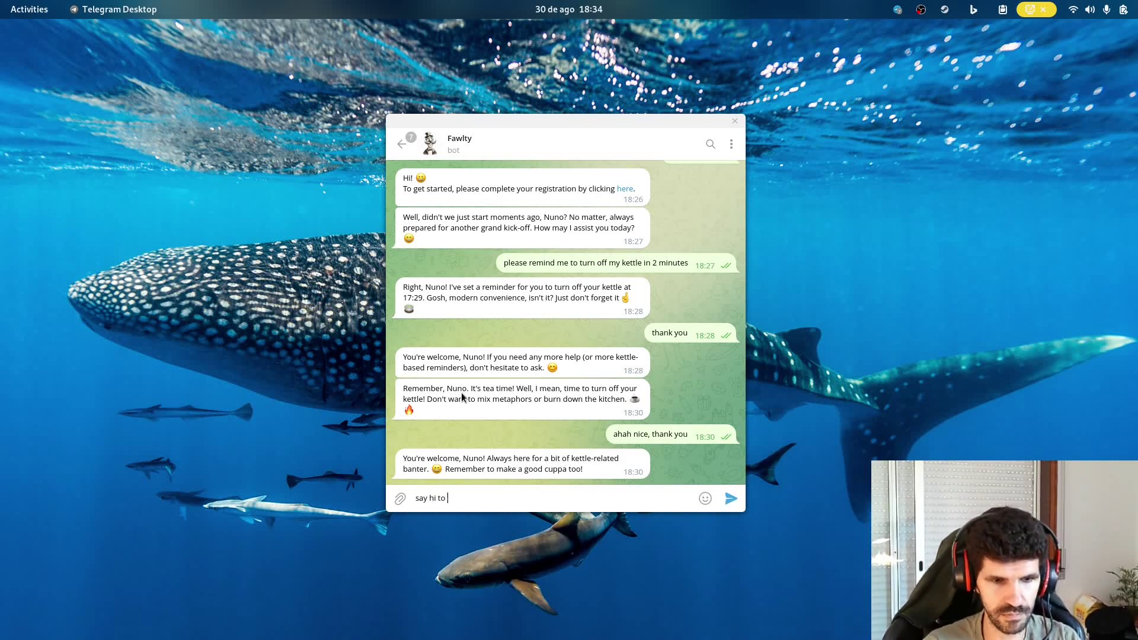
{"action": "type", "text": "youtube, fawl"}
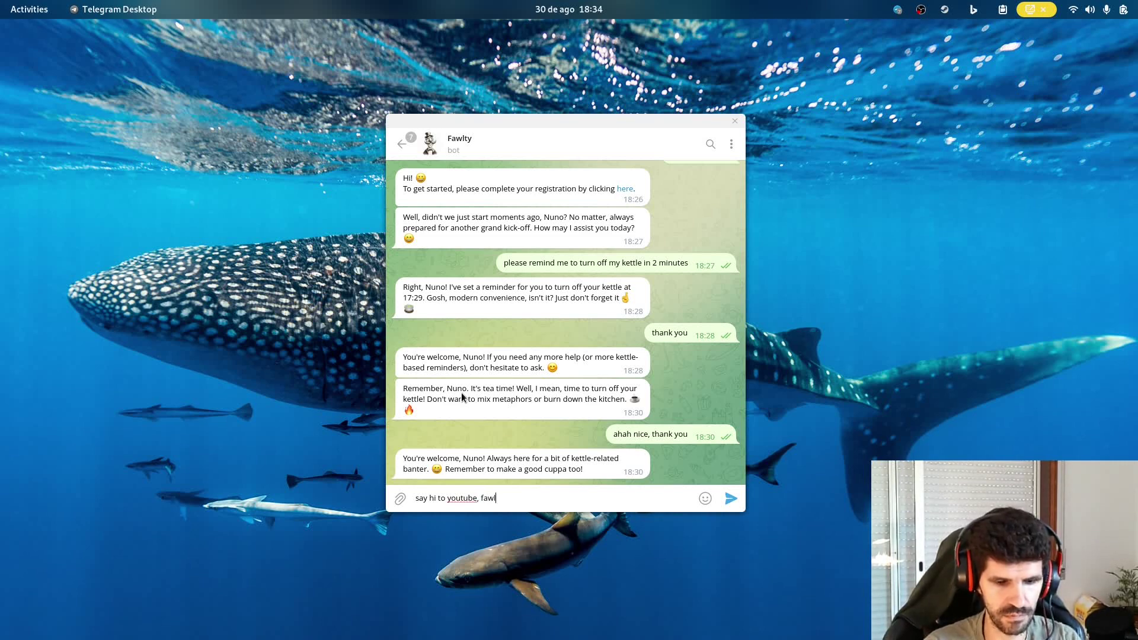
{"action": "type", "text": "ty! :D"}
{"action": "key", "text": "Return"}
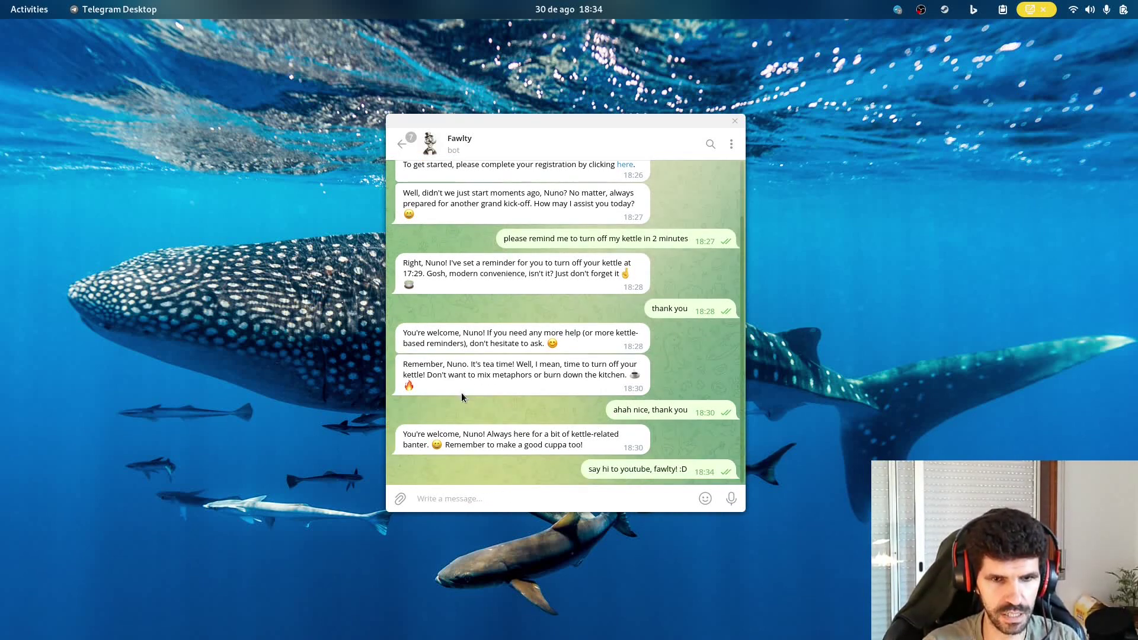